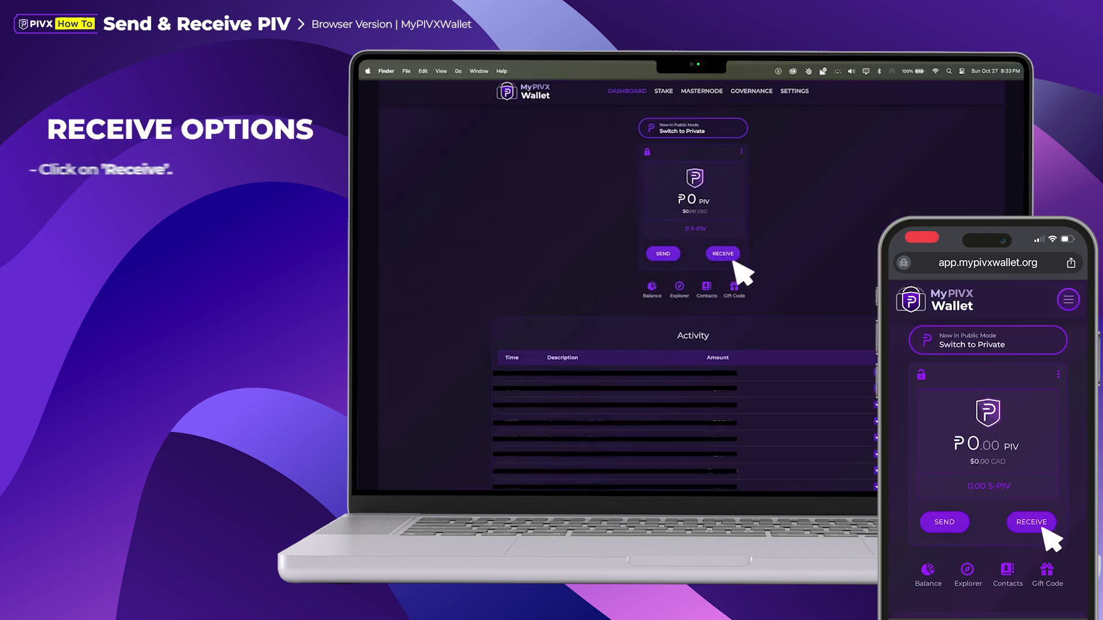
Create a receiving contact named 'Hawtch' with its shareable QR, then switch to a standard address
{"action": "left_click", "coordinate": [728, 257]}
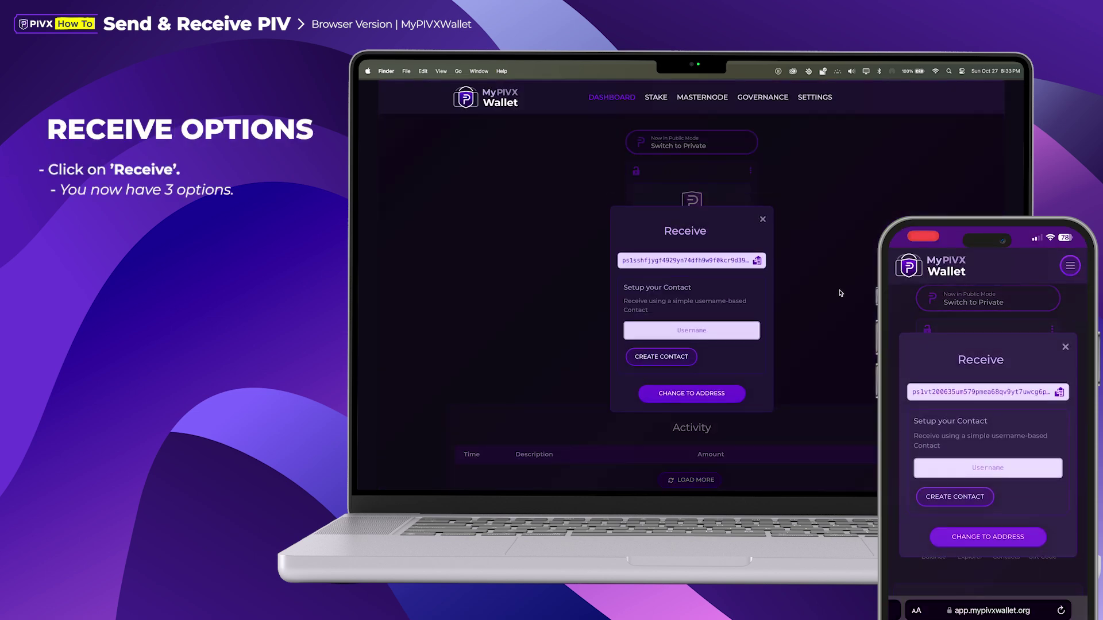
{"action": "left_click", "coordinate": [689, 331]}
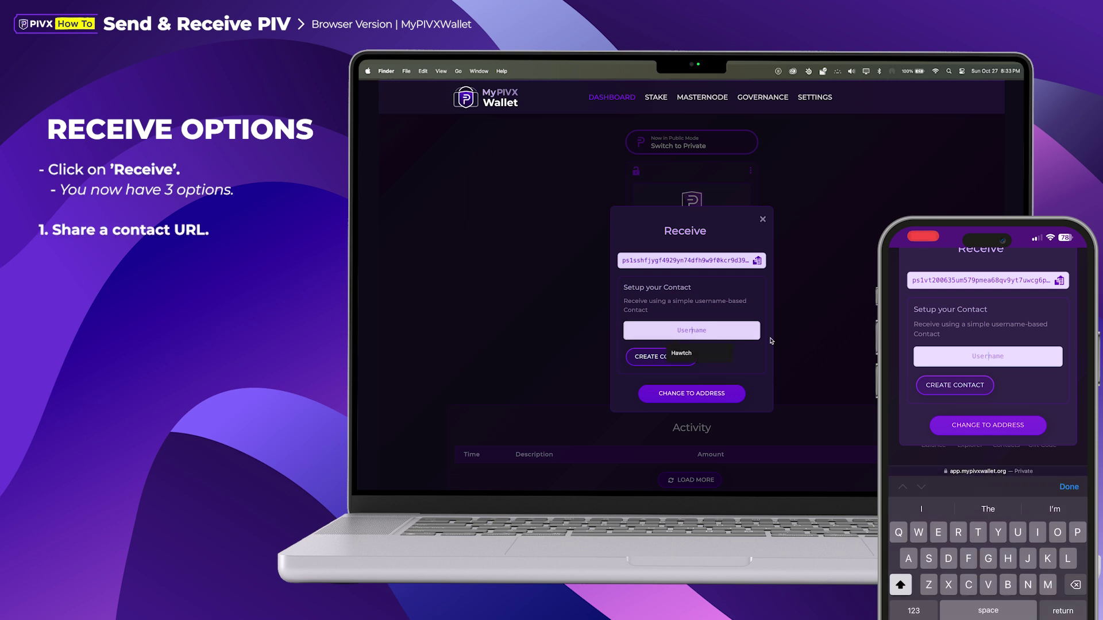
{"action": "type", "text": "H"}
{"action": "left_click", "coordinate": [668, 353]}
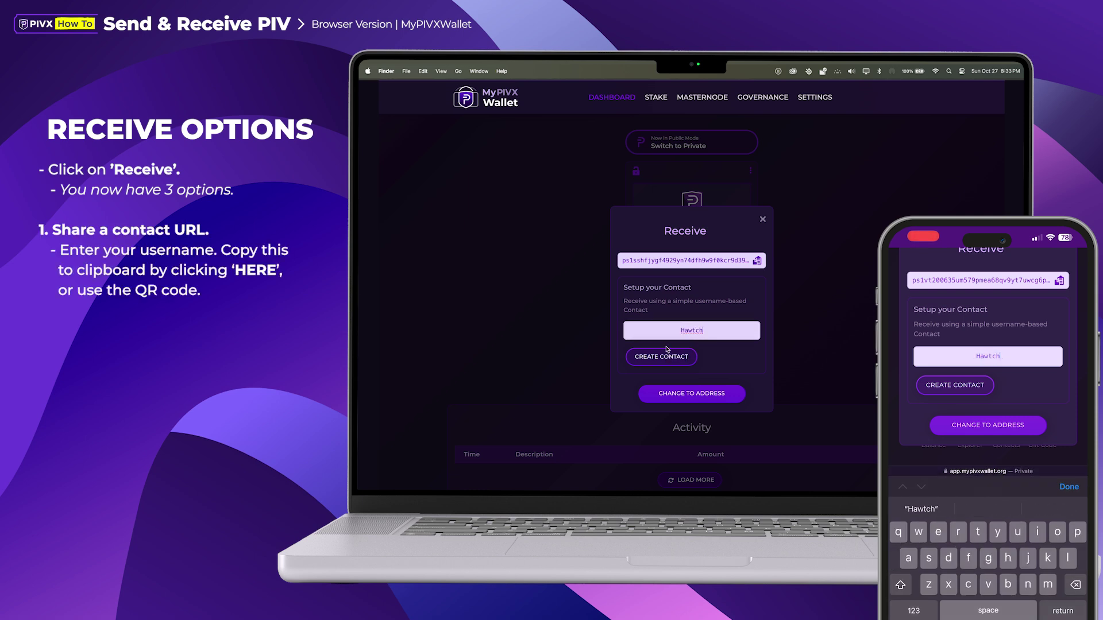
{"action": "left_click", "coordinate": [670, 358]}
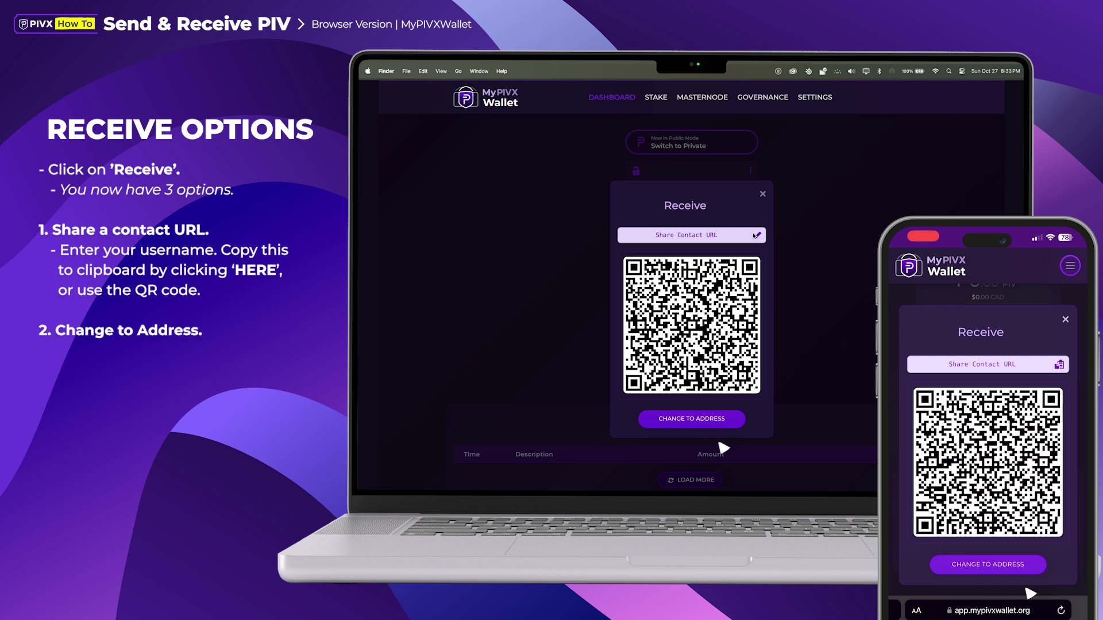
{"action": "left_click", "coordinate": [704, 421]}
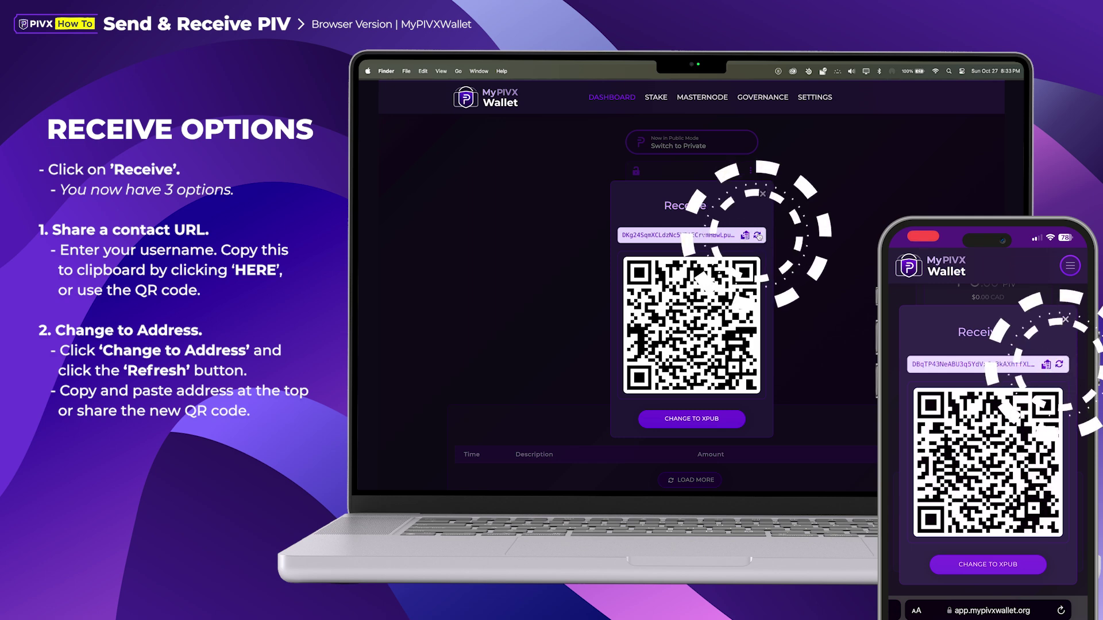
Refresh to a new receiving address, then display the wallet's xpub with its QR code
{"action": "left_click", "coordinate": [757, 236]}
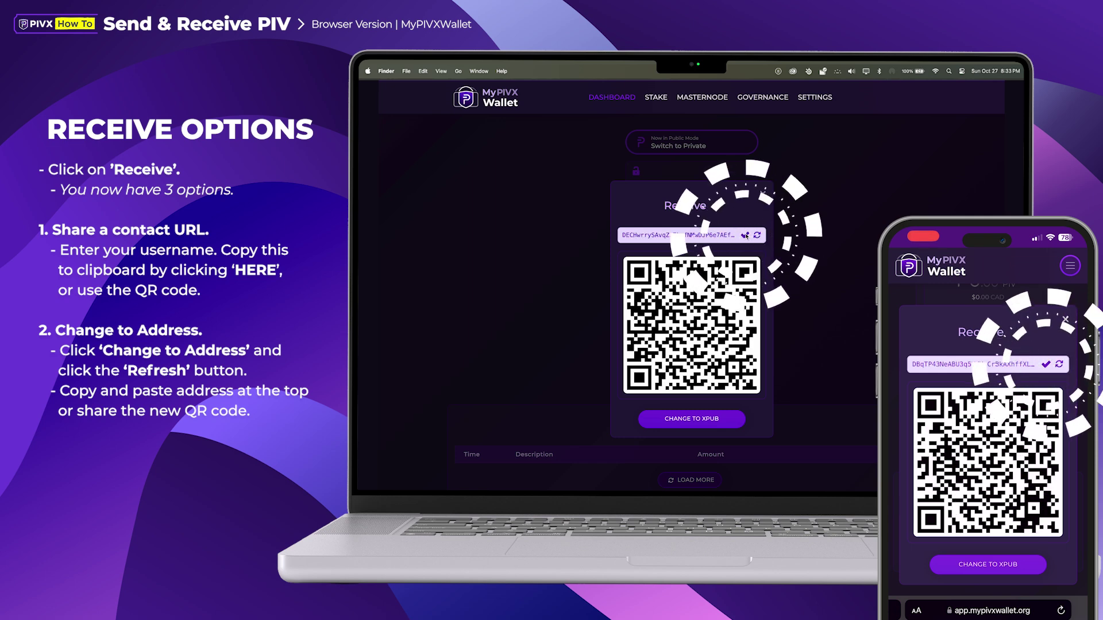
{"action": "left_click", "coordinate": [703, 422]}
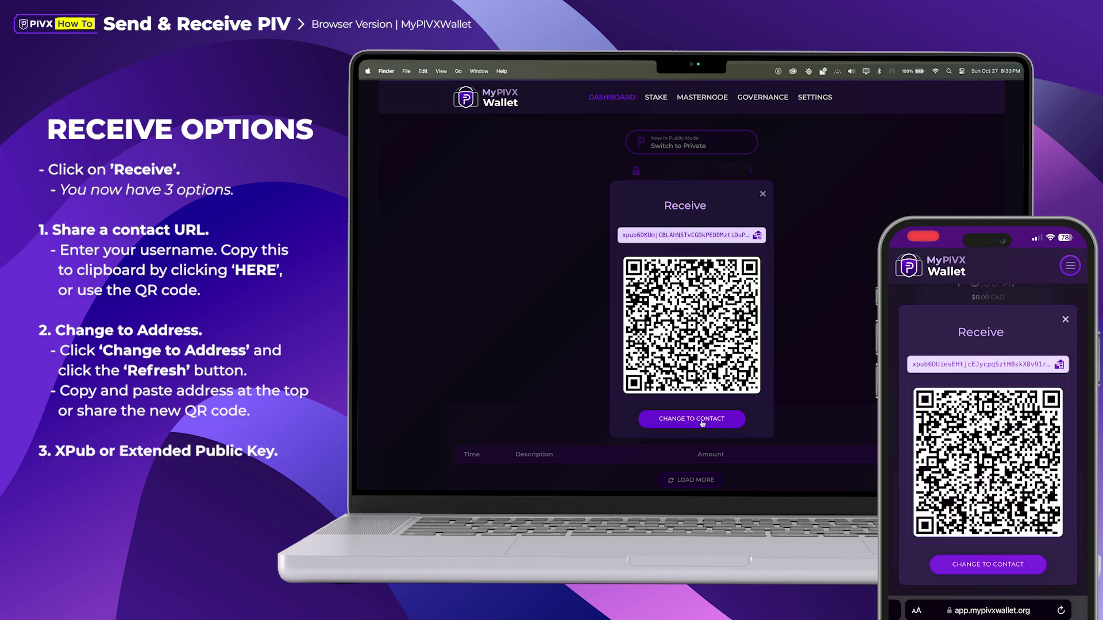